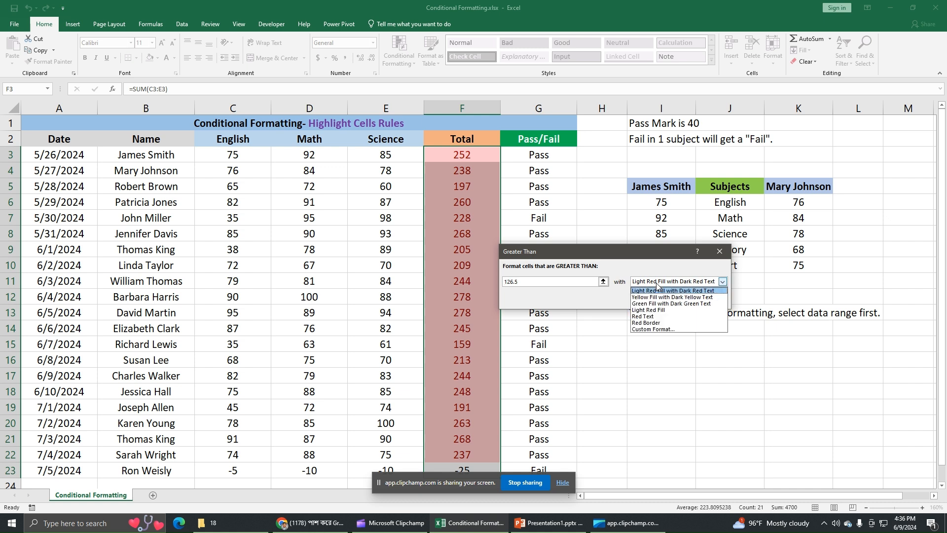
- Highlight totals in F3:F23 greater than 200 with Light Red Fill with Dark Red Text
drag(565, 283, 467, 282)
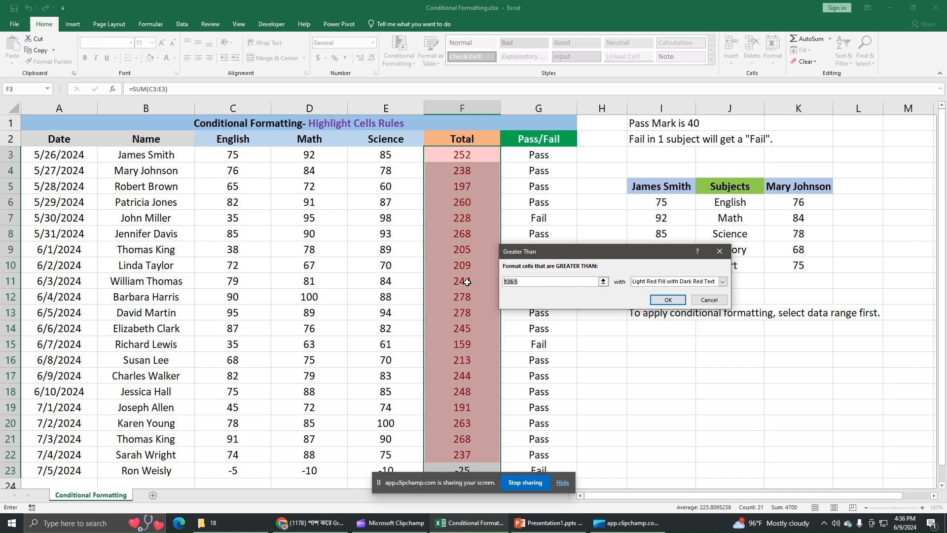
text(200)
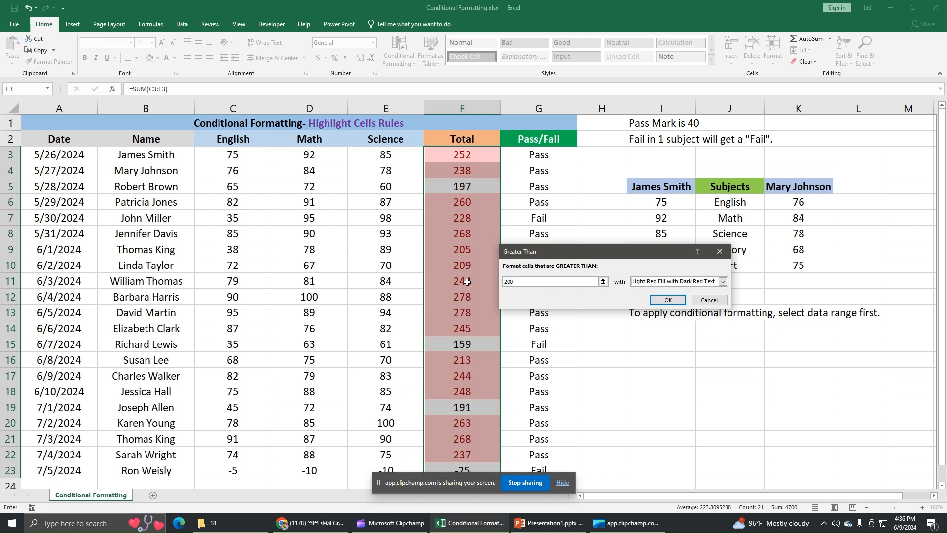
click(669, 300)
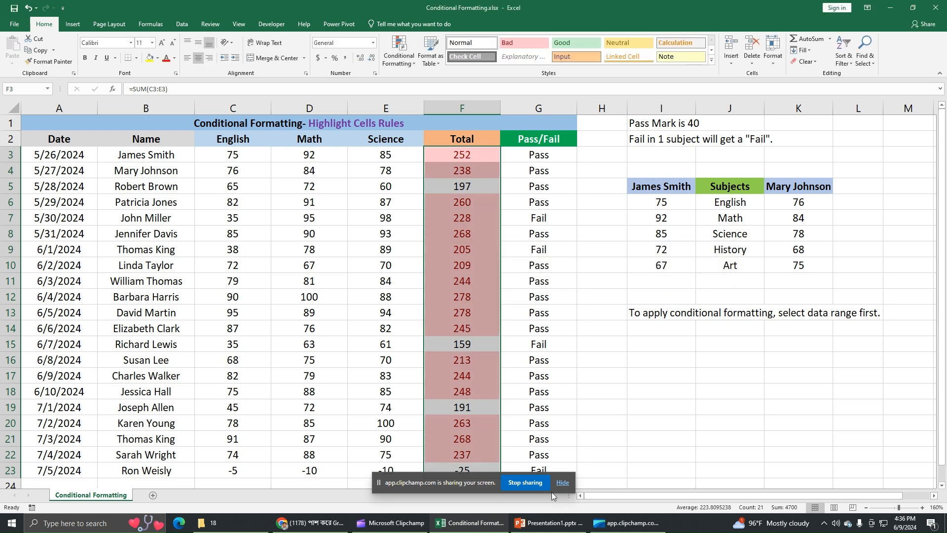
click(556, 491)
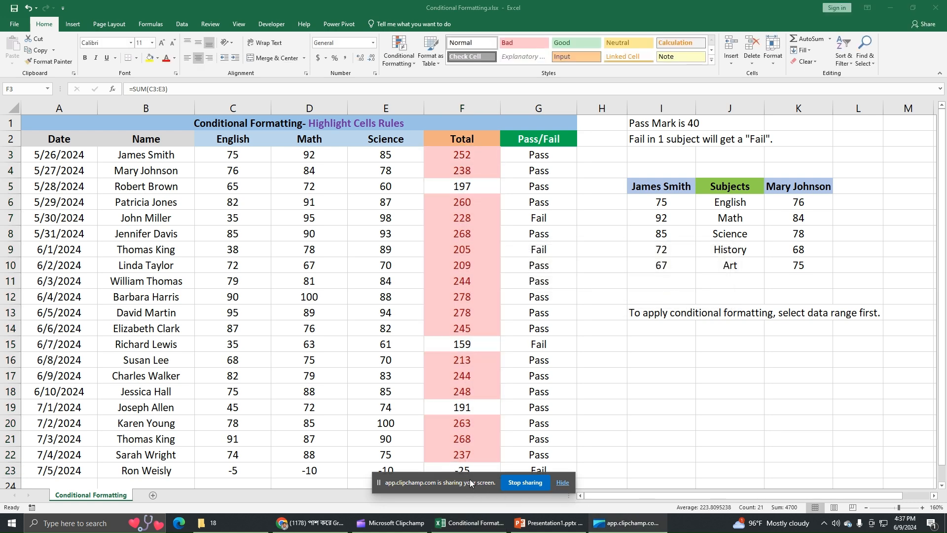
drag(470, 482, 833, 469)
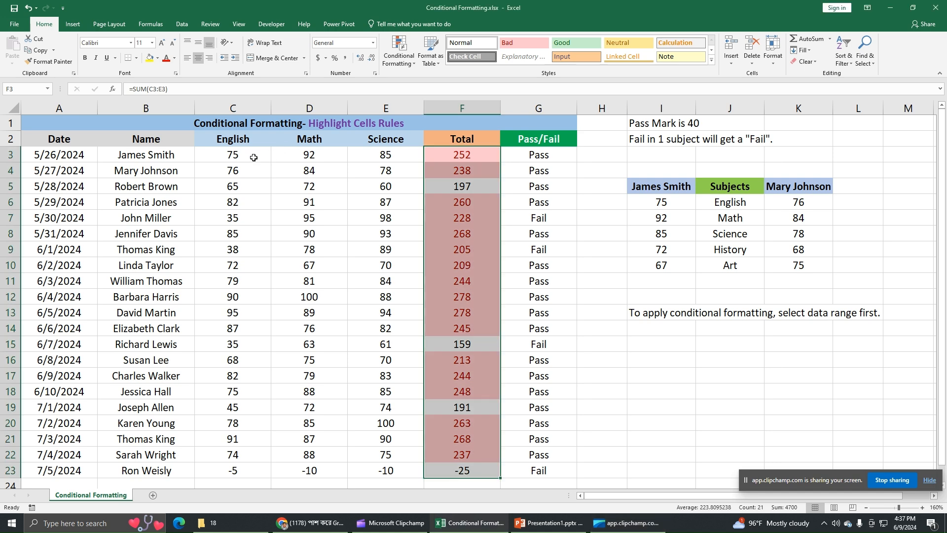
- Highlight English marks in C3:C23 between 20 and 70 with Green Fill with Dark Green Text
drag(249, 155, 234, 465)
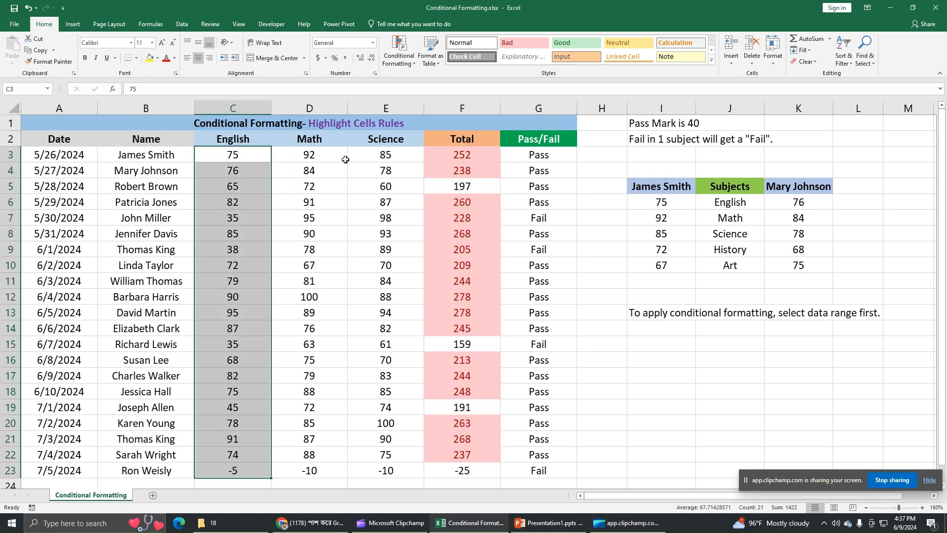
click(399, 52)
mouse_move(417, 79)
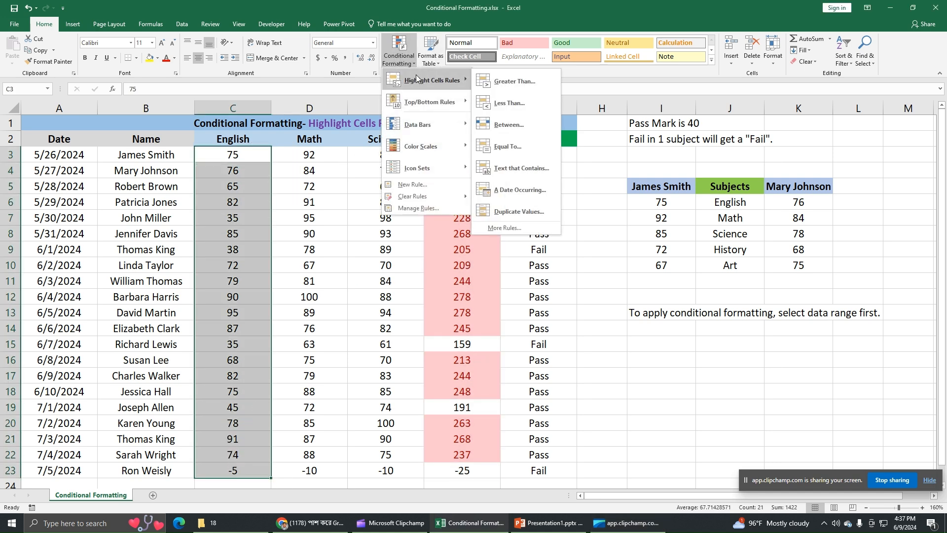
click(509, 126)
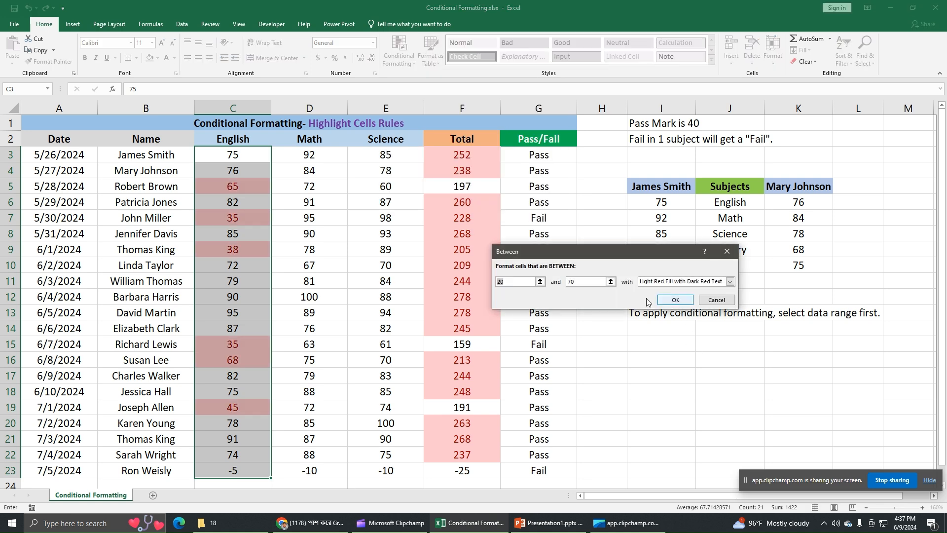
click(685, 281)
click(658, 302)
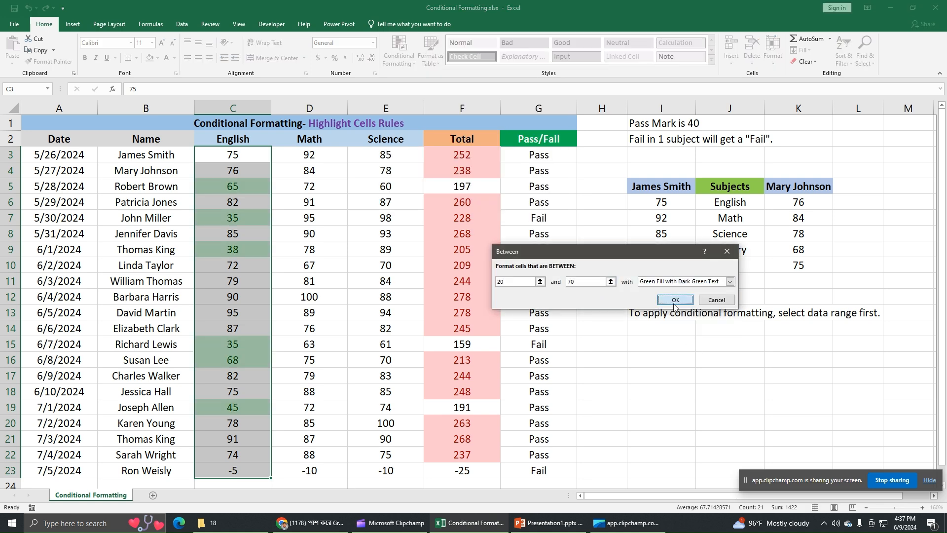
click(675, 300)
- Highlight duplicate names in B3:B23 with Yellow Fill with Dark Yellow Text
drag(136, 156, 143, 471)
click(398, 55)
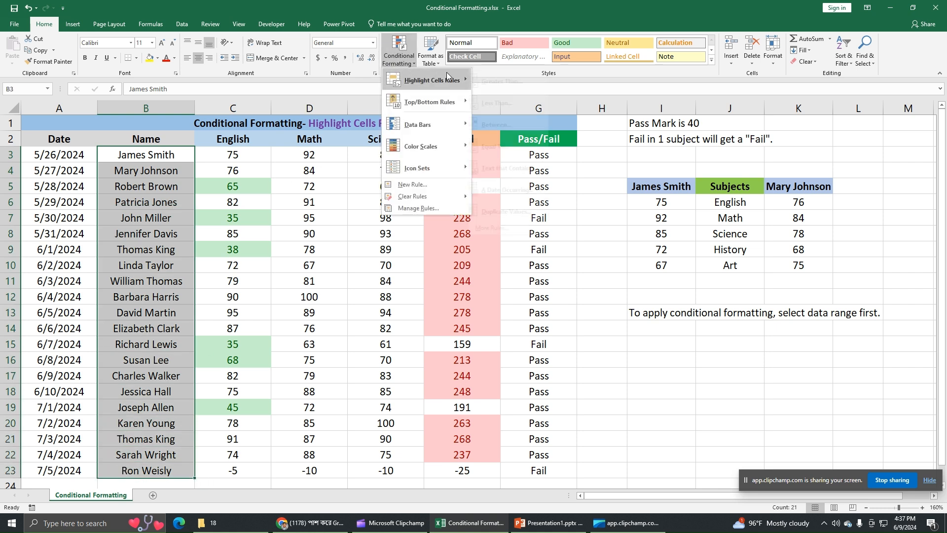
mouse_move(444, 78)
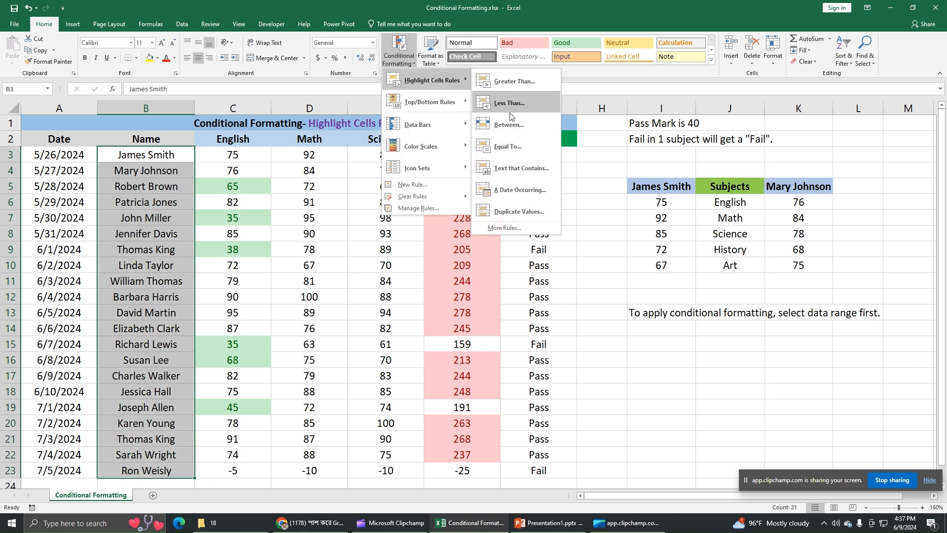
click(518, 211)
click(634, 273)
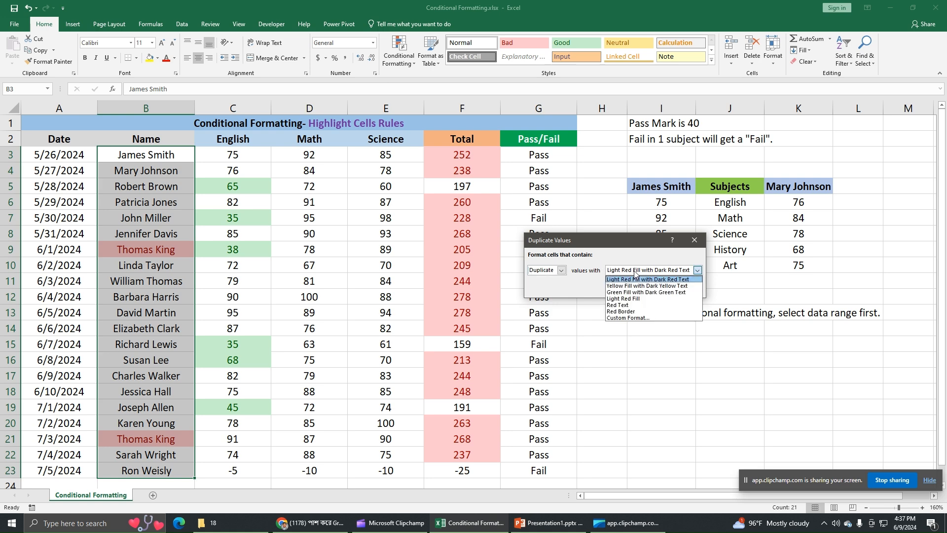
click(636, 284)
click(629, 288)
click(601, 359)
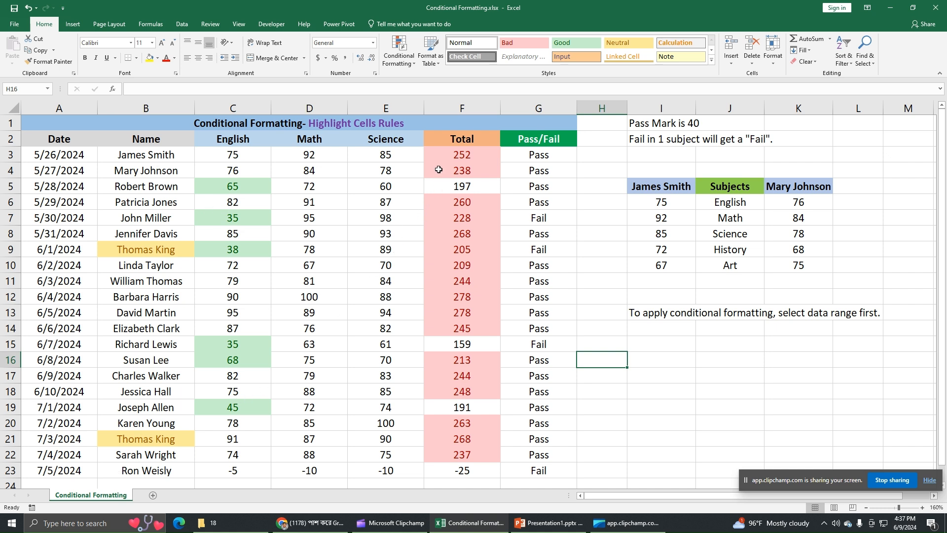
- Review all conditional formatting rules of this worksheet in the Rules Manager and close it
click(676, 390)
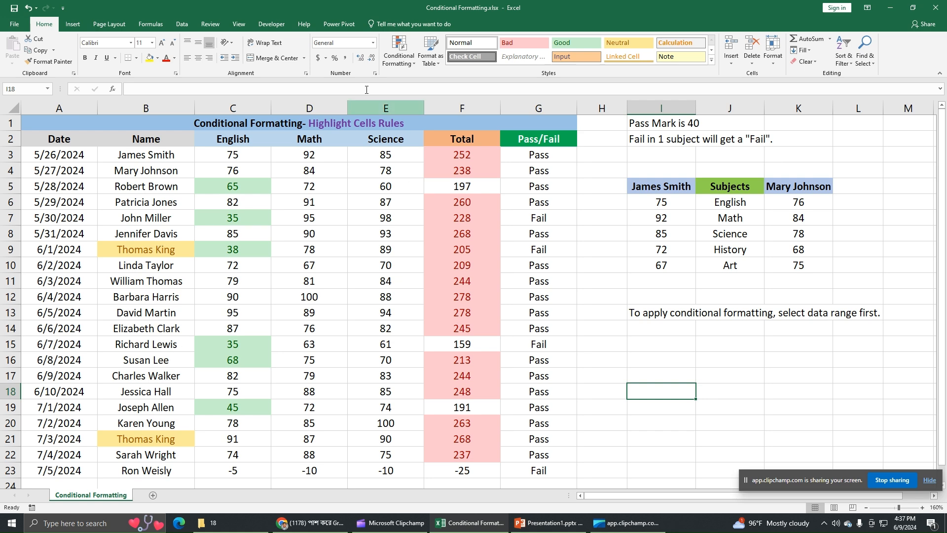
click(398, 59)
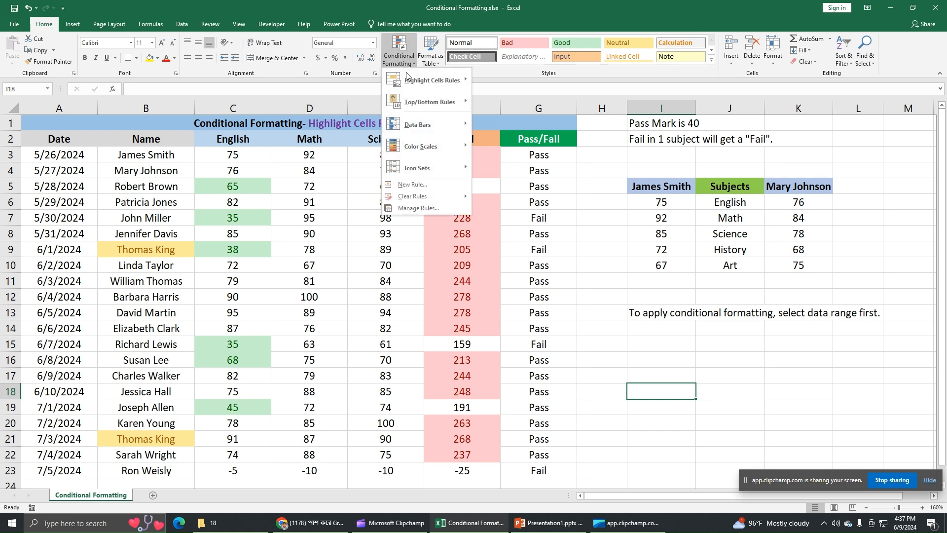
click(422, 211)
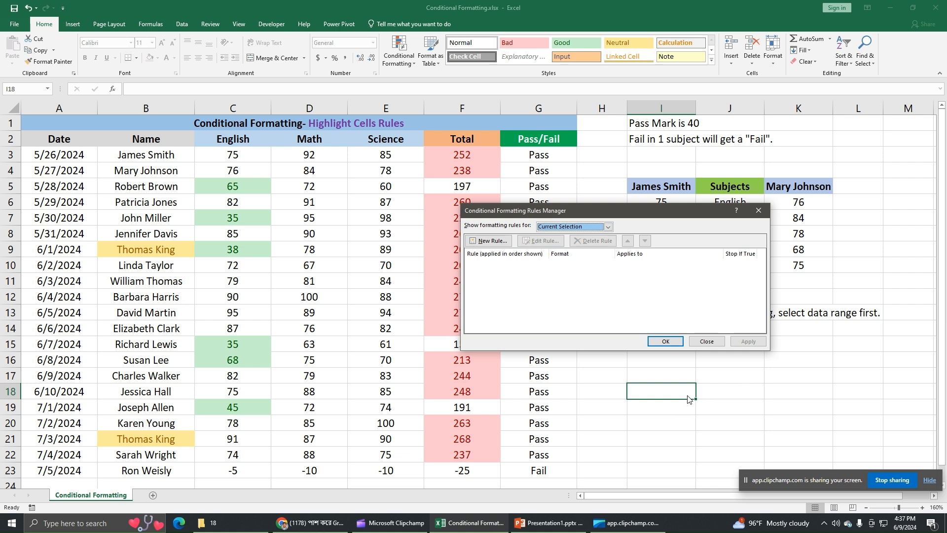
click(584, 228)
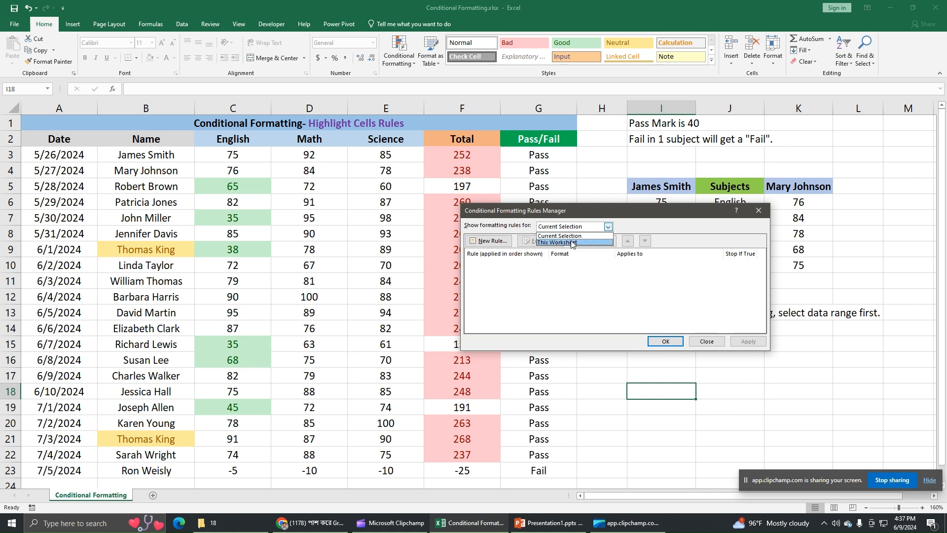
click(572, 242)
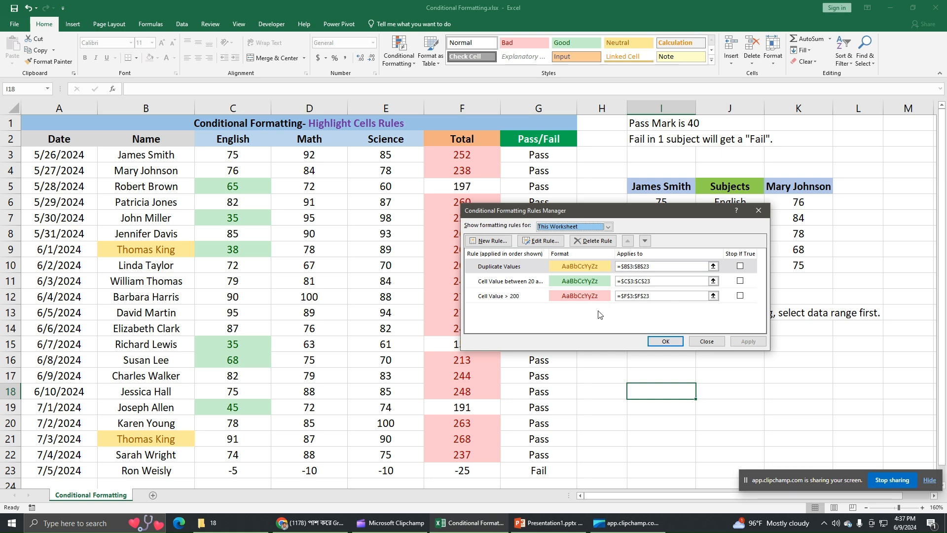
click(757, 215)
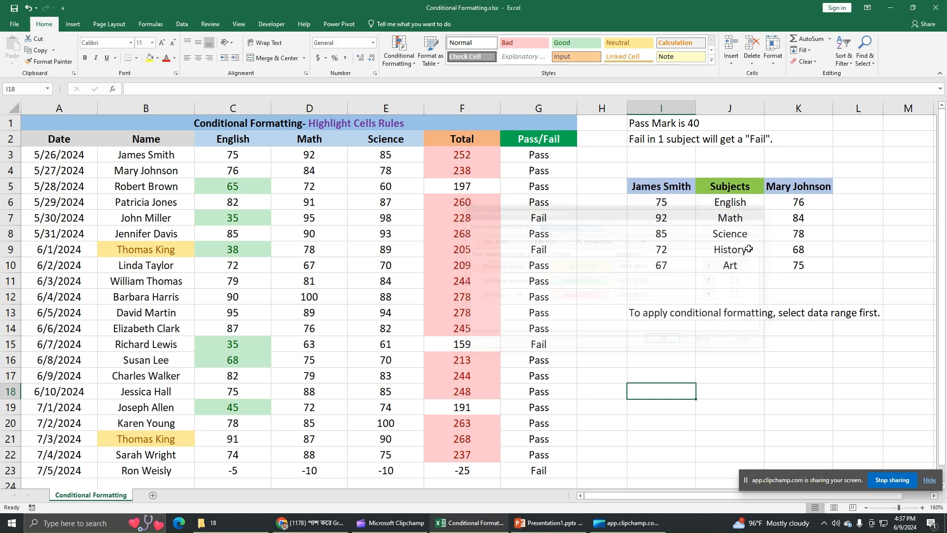
- Open the Rules Manager with the totals F3:F23 selected and show the formatting rules for This Worksheet
drag(476, 157, 486, 471)
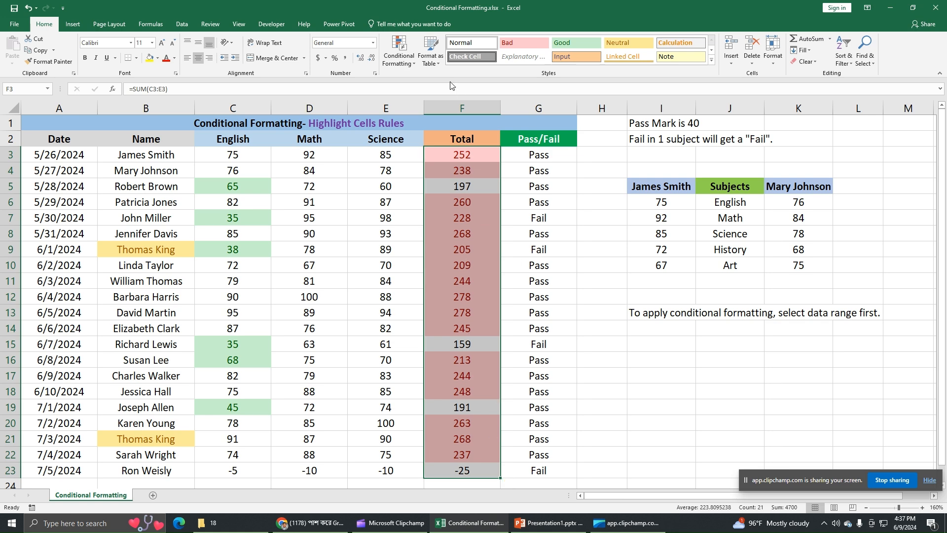
click(397, 63)
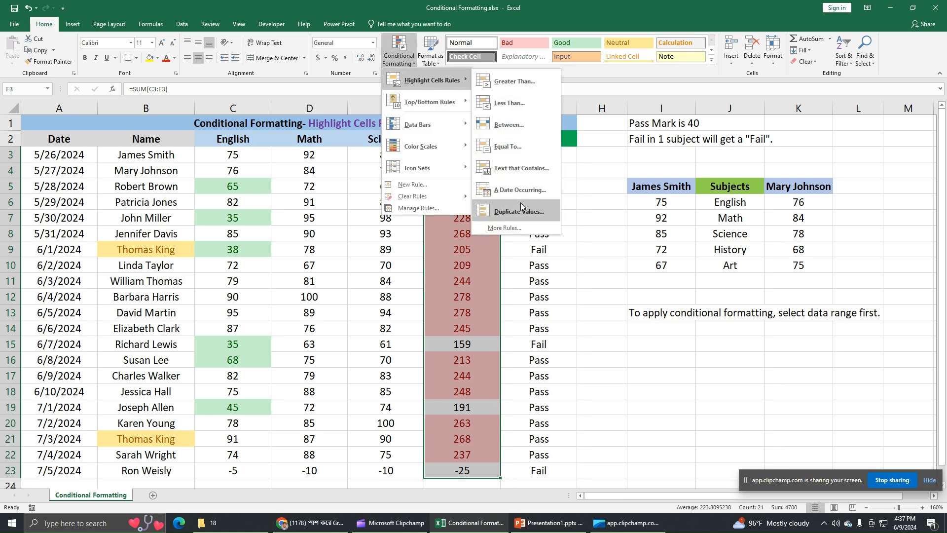
click(428, 208)
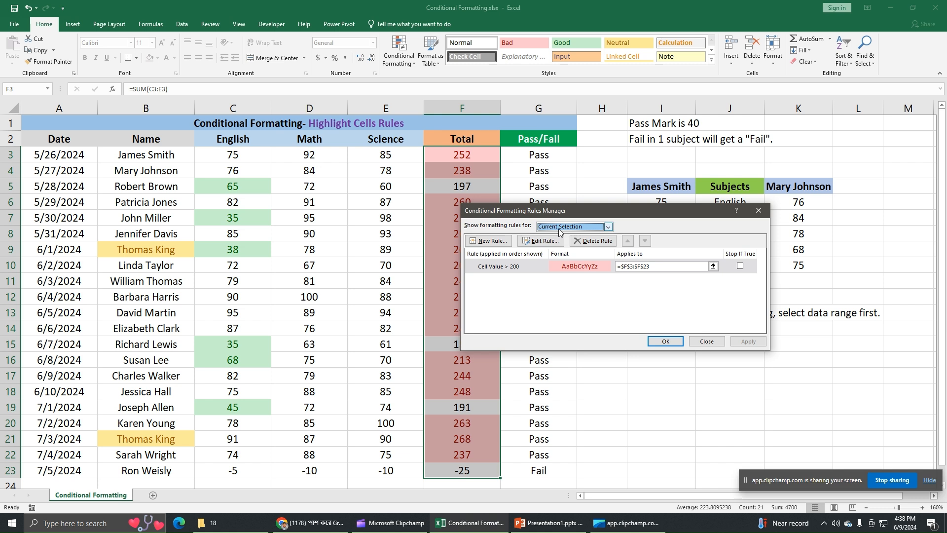
click(608, 226)
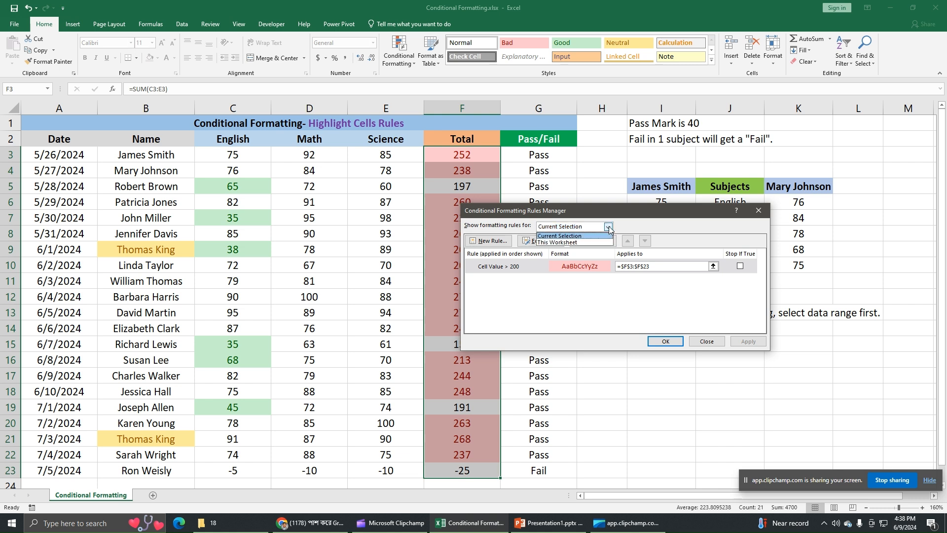
click(583, 241)
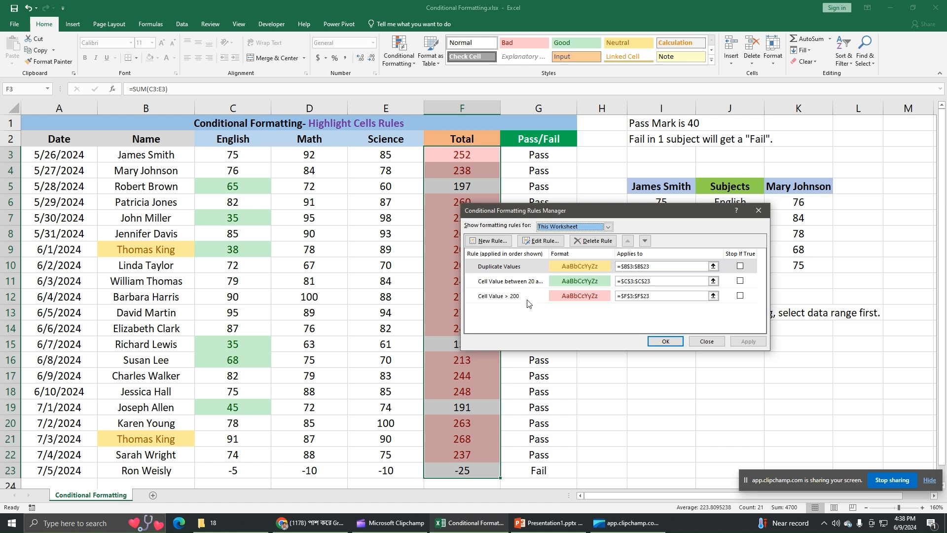
- Reorder the formatting rules so that Cell Value > 200 comes first and Duplicate Values comes last
click(525, 271)
click(520, 284)
click(518, 295)
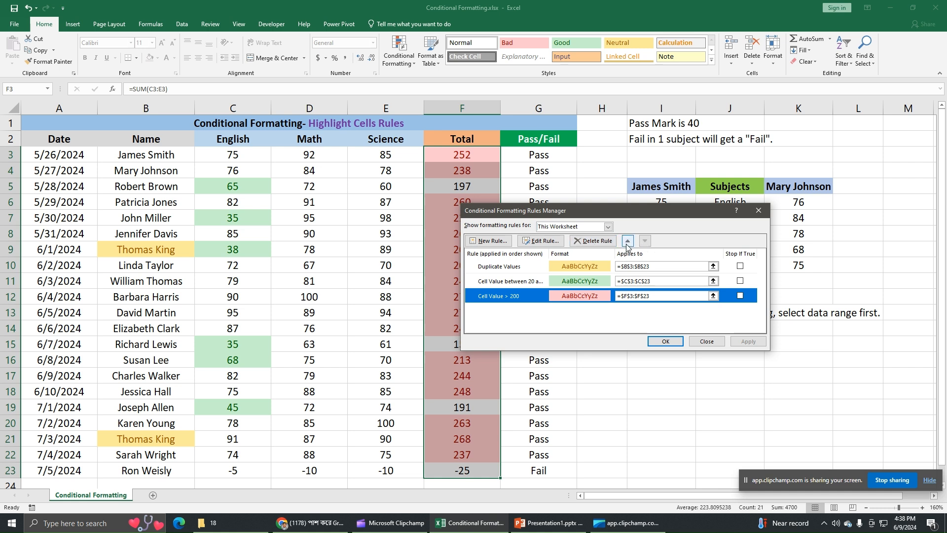
click(518, 281)
click(517, 299)
click(627, 240)
click(626, 241)
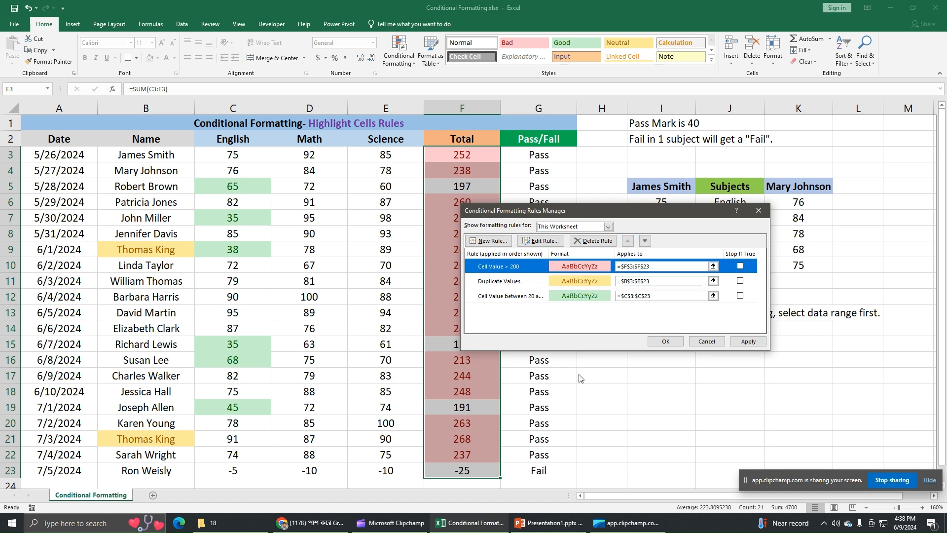
click(519, 283)
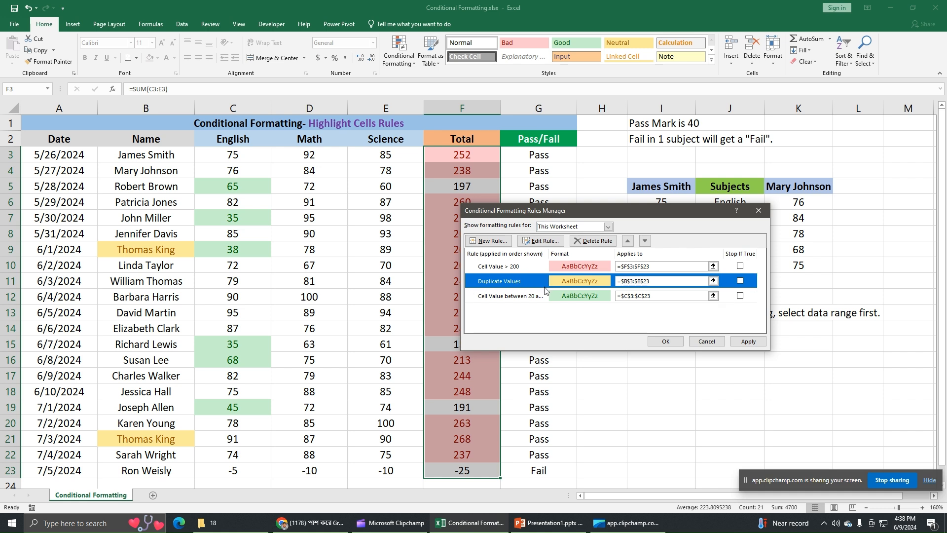
click(645, 241)
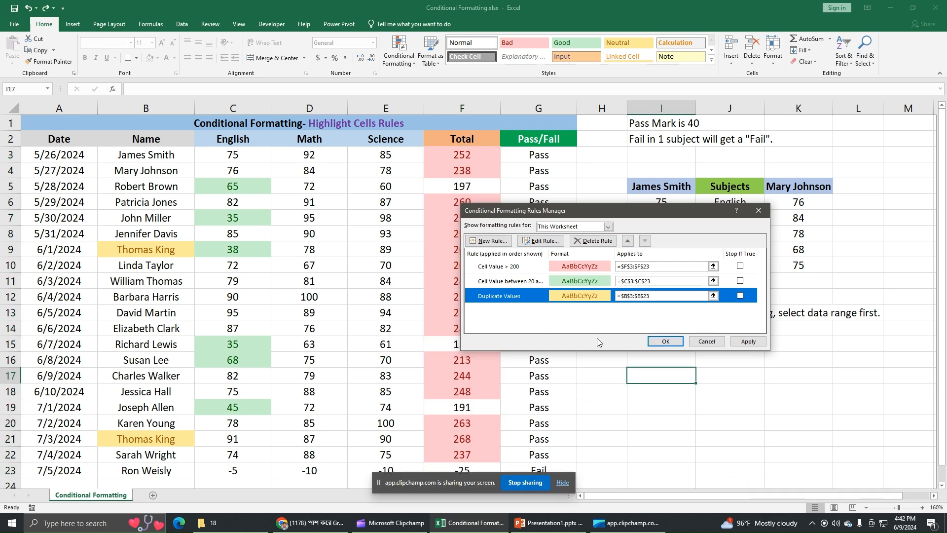
- Edit the Cell Value > 200 rule to use a light green background fill and apply the change
click(513, 267)
click(549, 241)
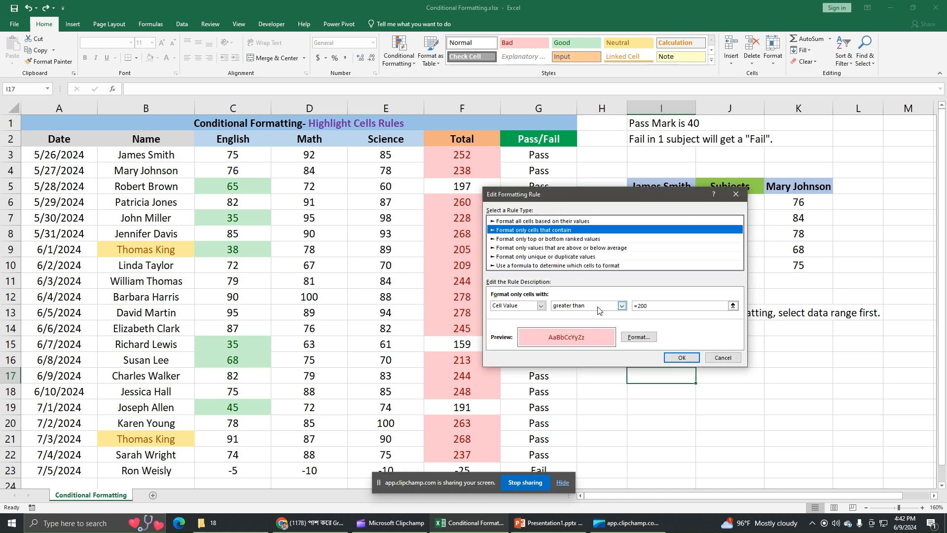
click(644, 338)
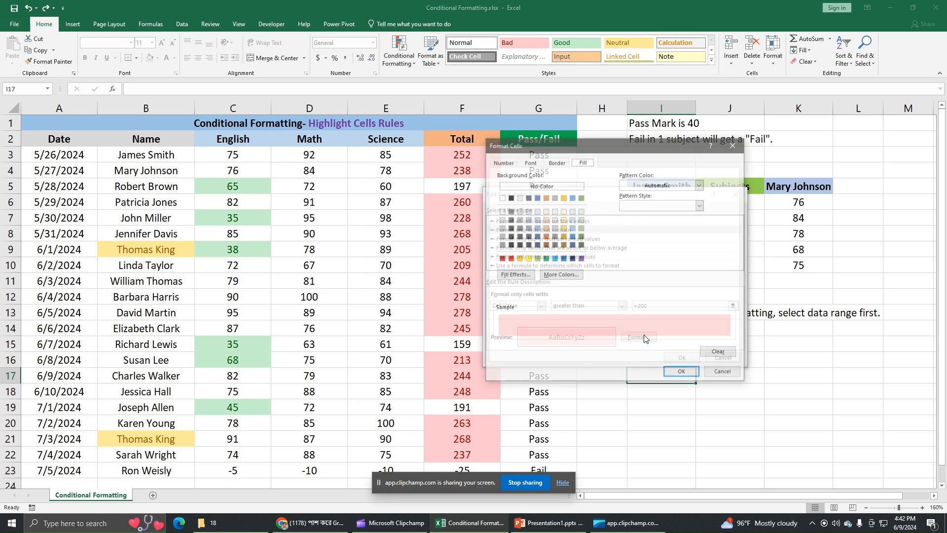
click(537, 259)
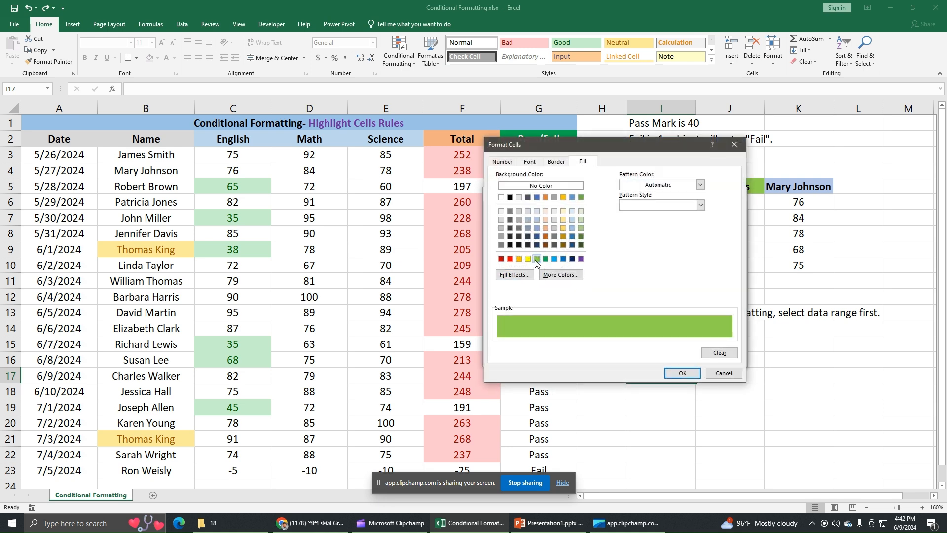
click(679, 373)
click(673, 357)
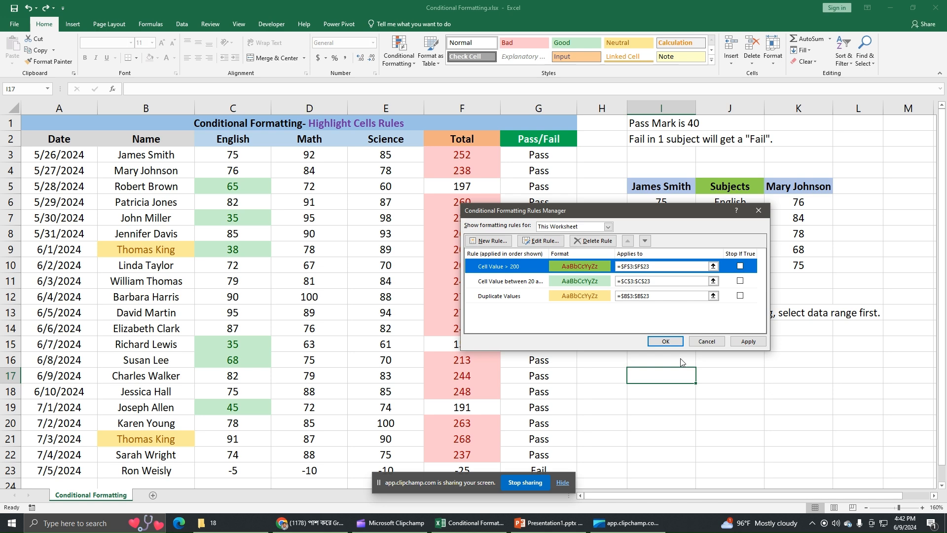
click(740, 341)
click(661, 342)
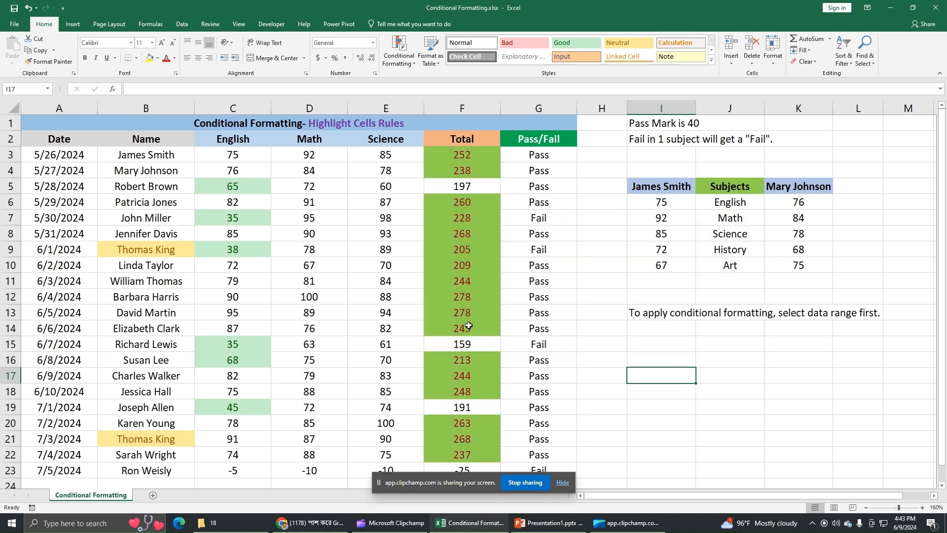
- Delete the Cell Value > 200 rule from this worksheet's conditional formatting rules in the Rules Manager and apply the change
click(648, 348)
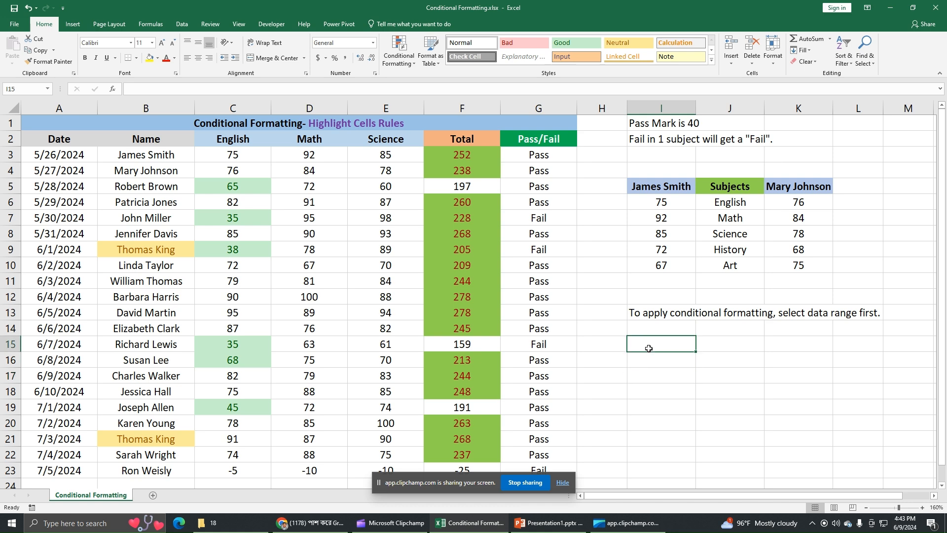
click(398, 52)
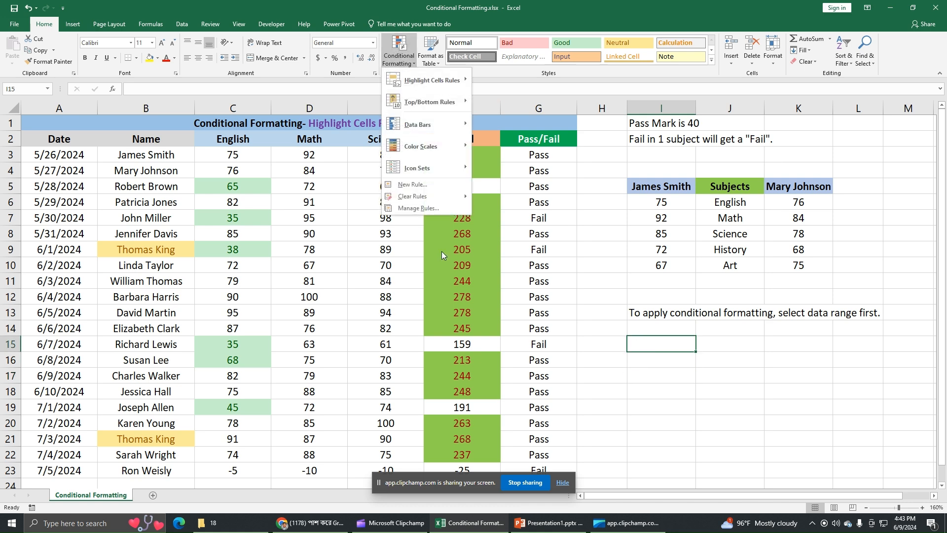
click(448, 207)
click(590, 228)
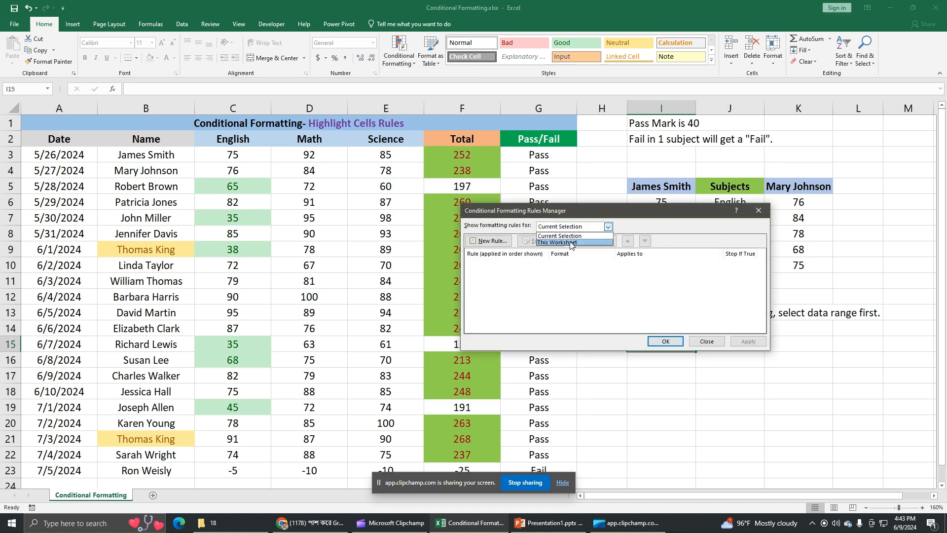
click(570, 242)
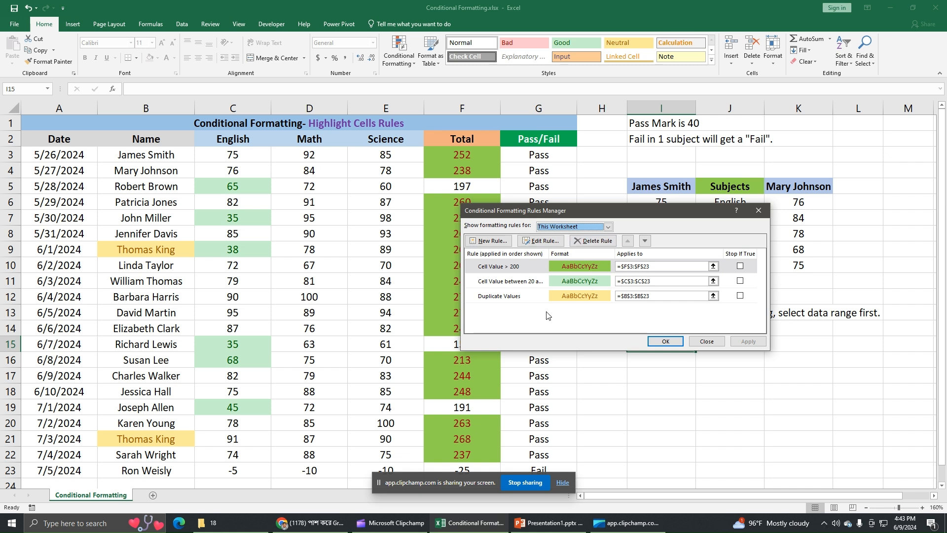
click(536, 271)
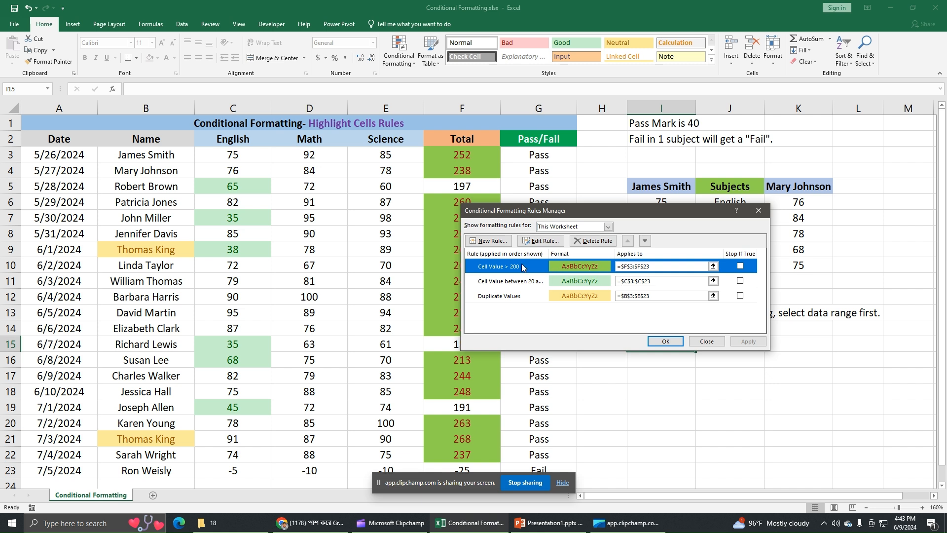
click(592, 241)
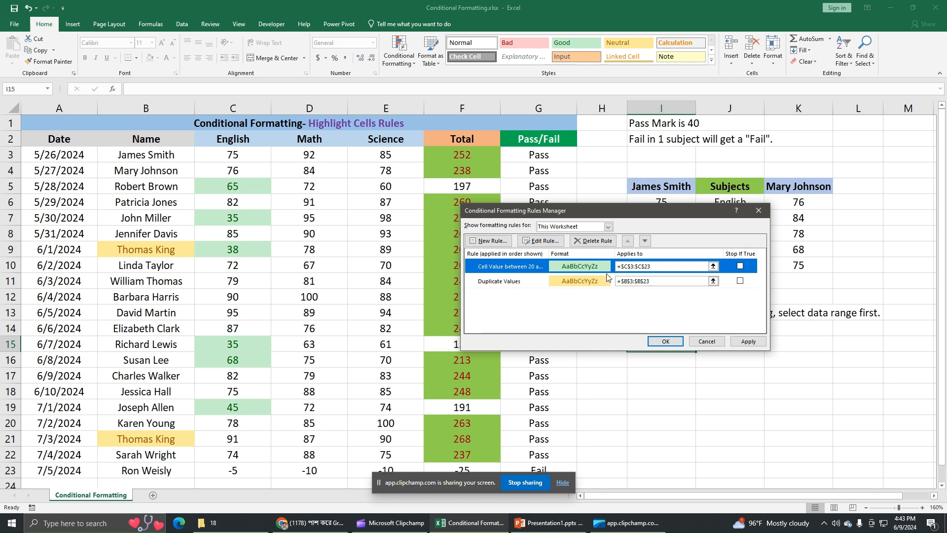
click(748, 341)
click(665, 341)
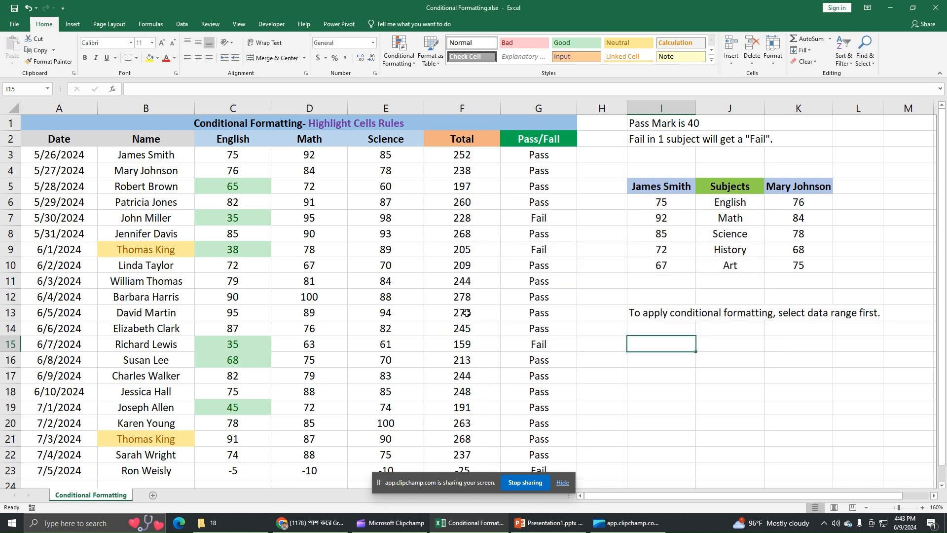
click(682, 434)
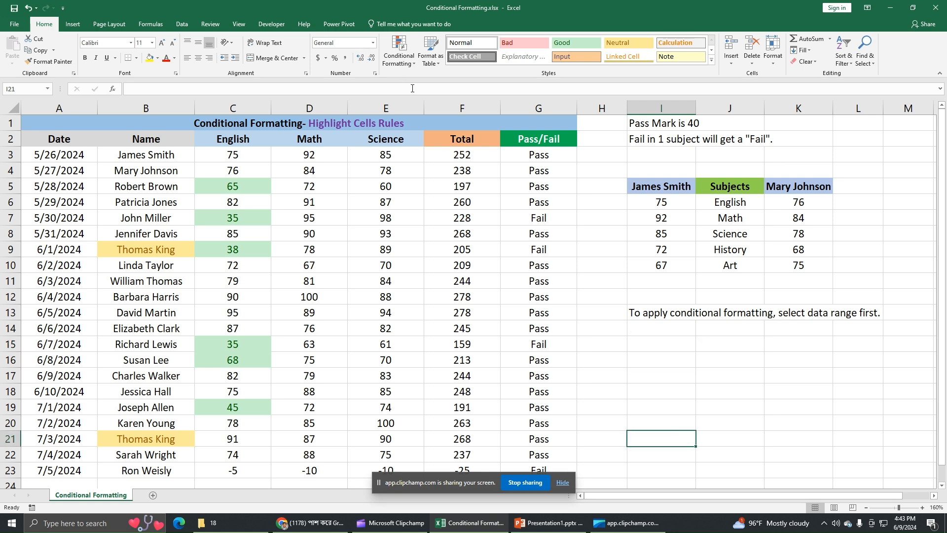
- Review the remaining conditional formatting rules for This Worksheet in the Rules Manager and close it
click(402, 66)
click(430, 208)
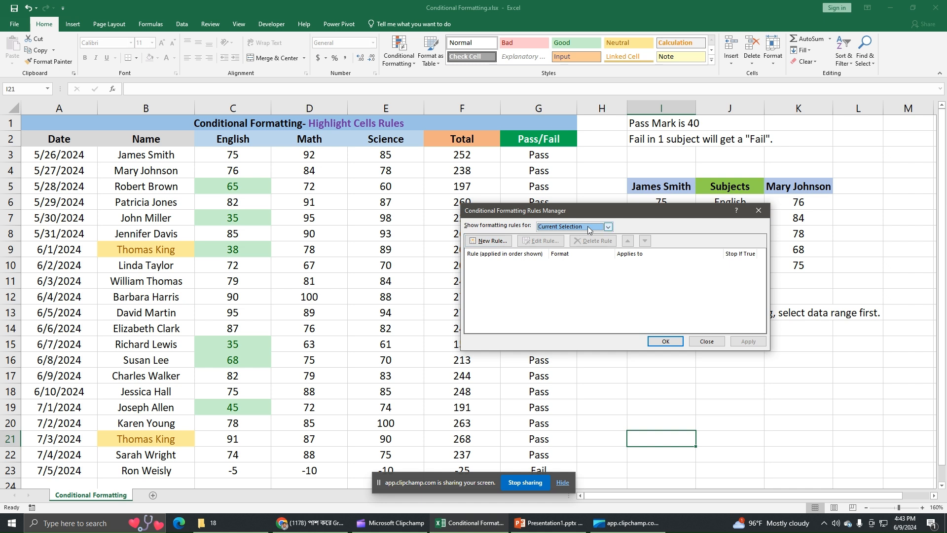
click(608, 226)
click(604, 241)
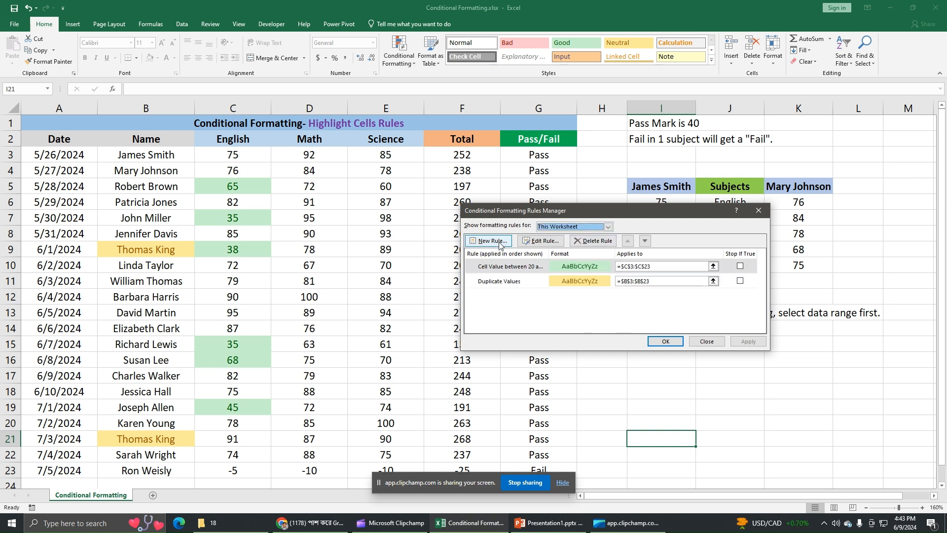
click(758, 211)
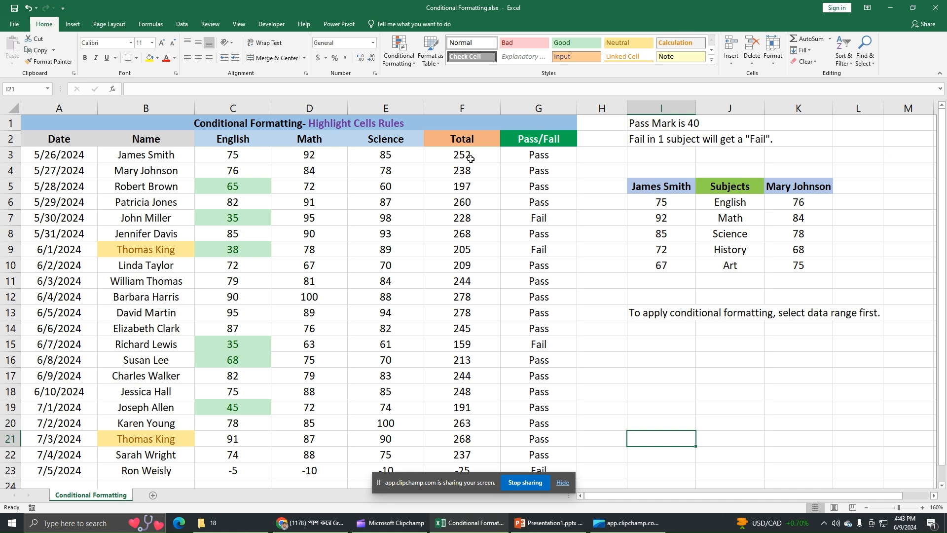
- Add a 3-Color Scale rule formatting all cells based on their values to the totals F3:F23 through the Rules Manager
drag(469, 156, 461, 470)
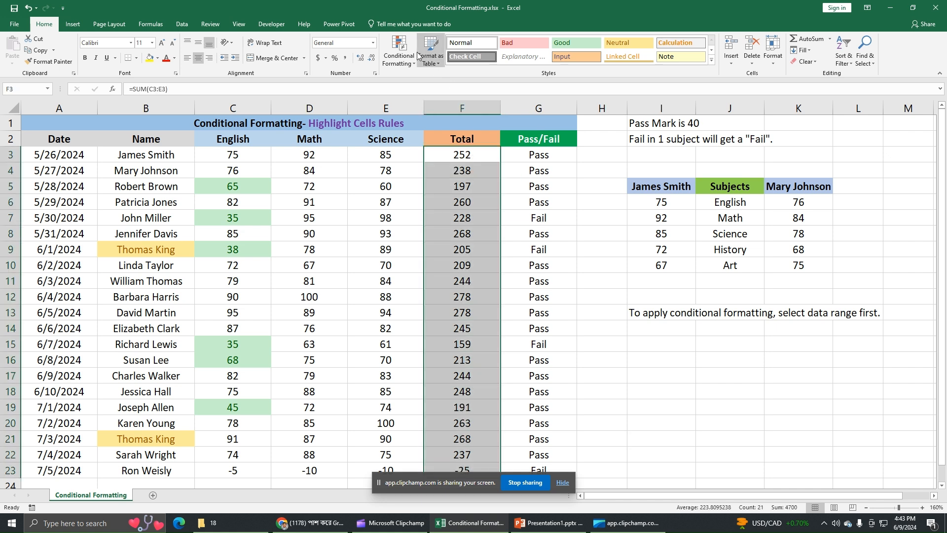
click(399, 49)
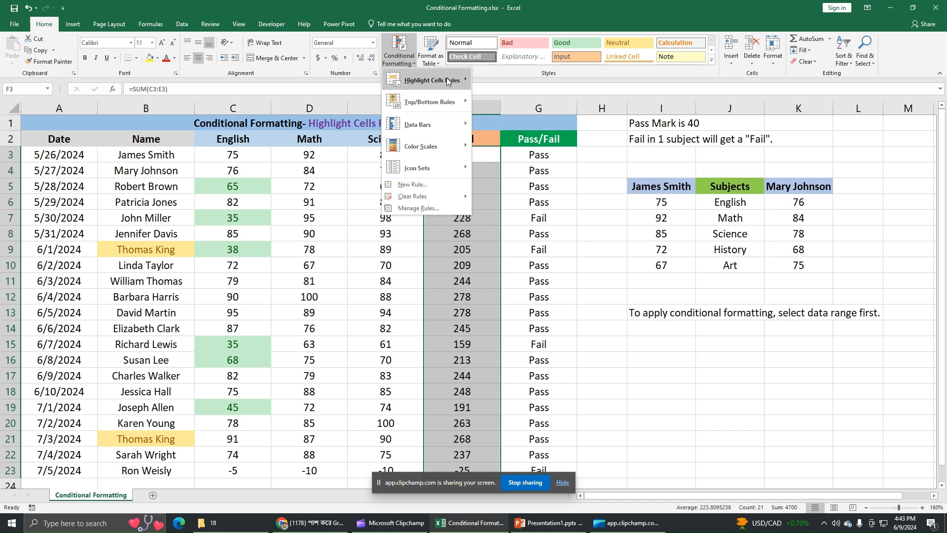
mouse_move(446, 78)
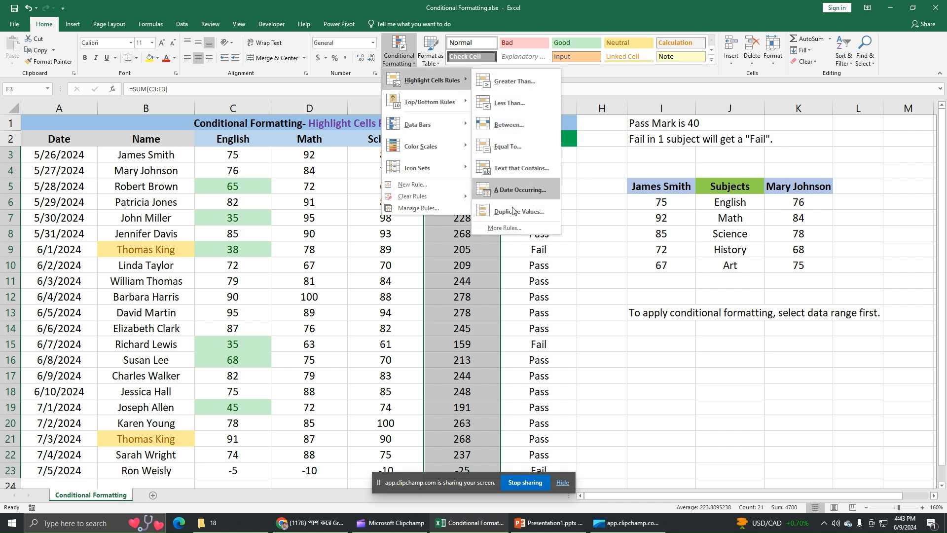
mouse_move(429, 101)
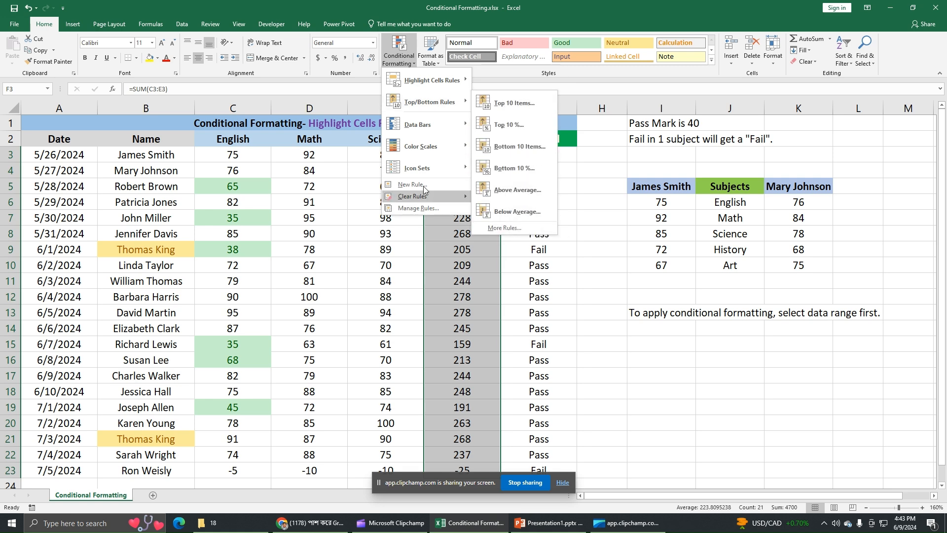
click(418, 208)
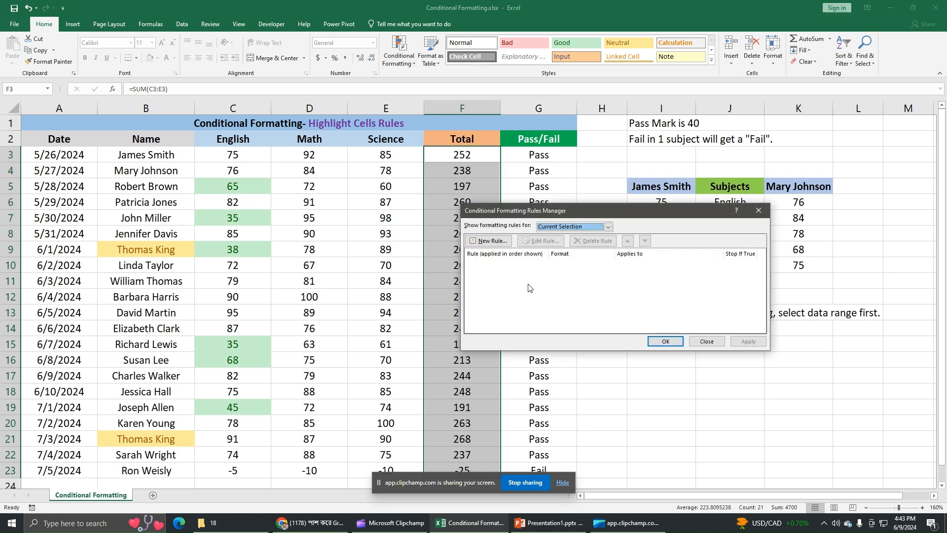
click(497, 242)
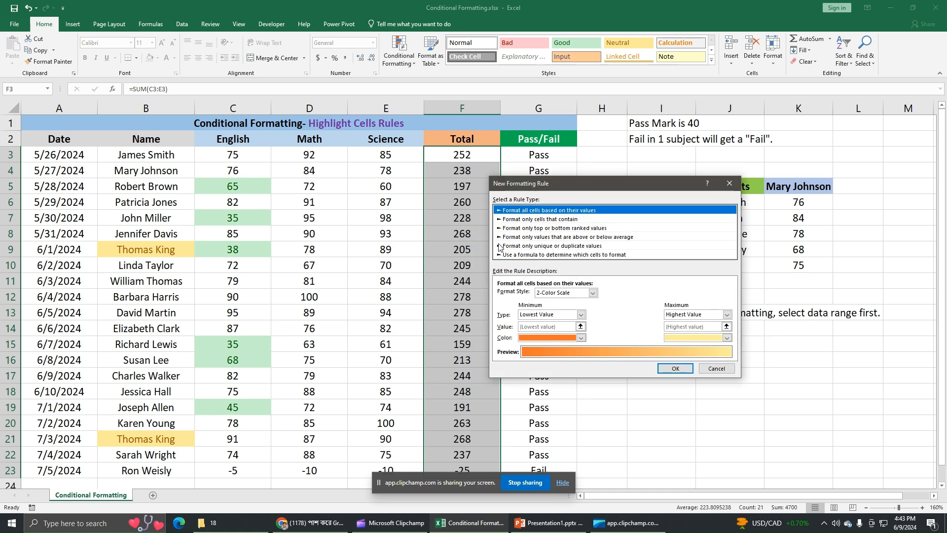
click(593, 293)
click(560, 302)
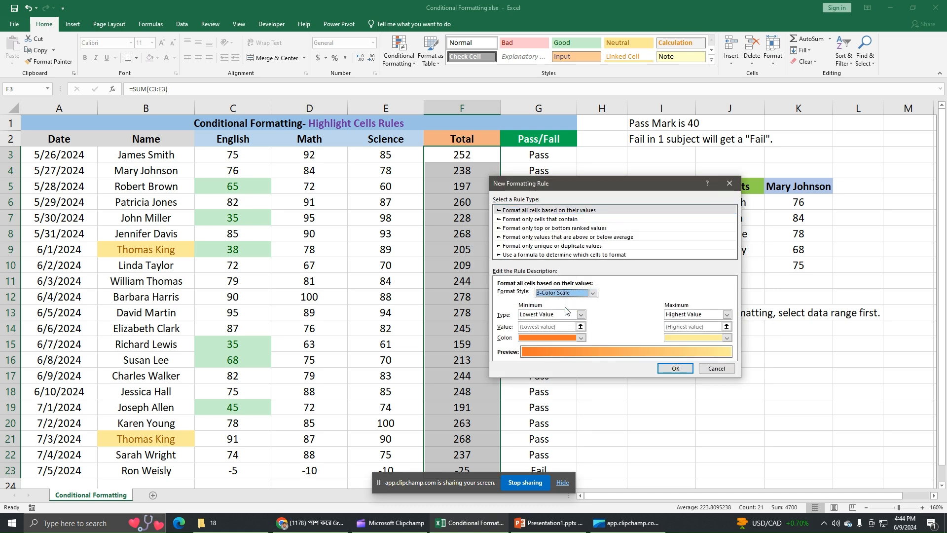
click(674, 369)
click(736, 340)
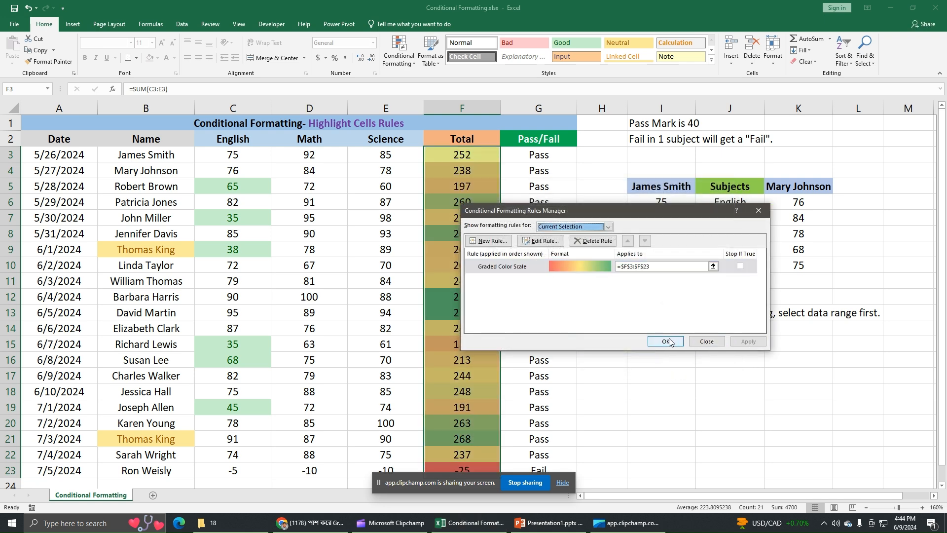
click(664, 340)
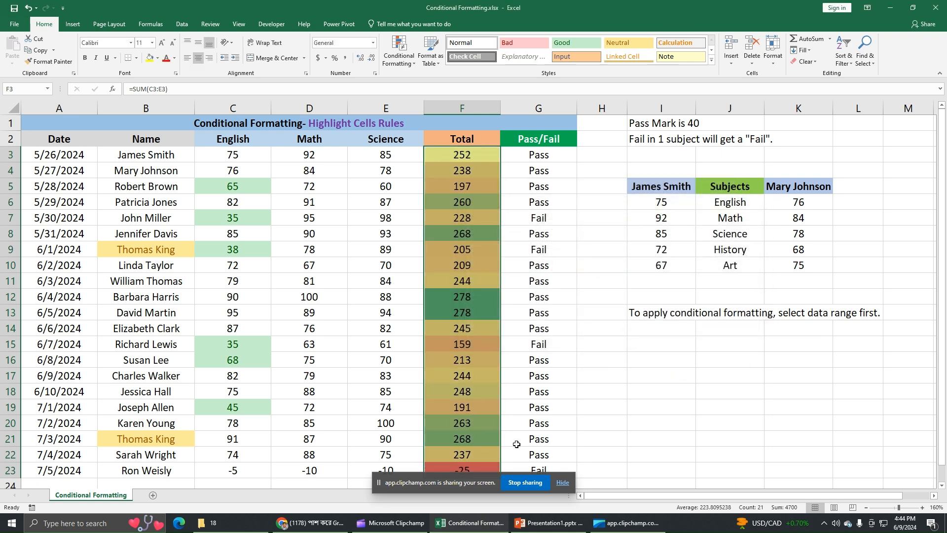
- Check the color scale rule on the totals in the Rules Manager, close it and deselect the range
click(398, 58)
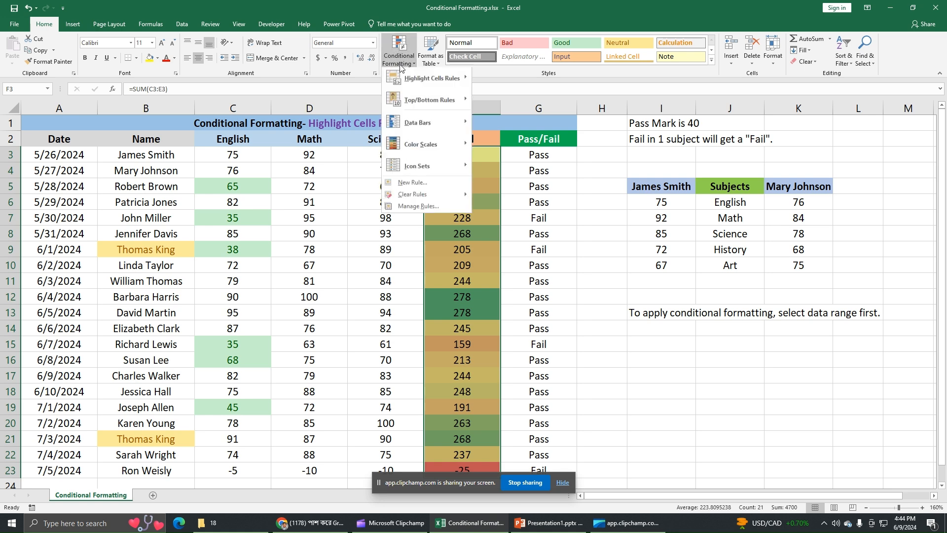
click(430, 205)
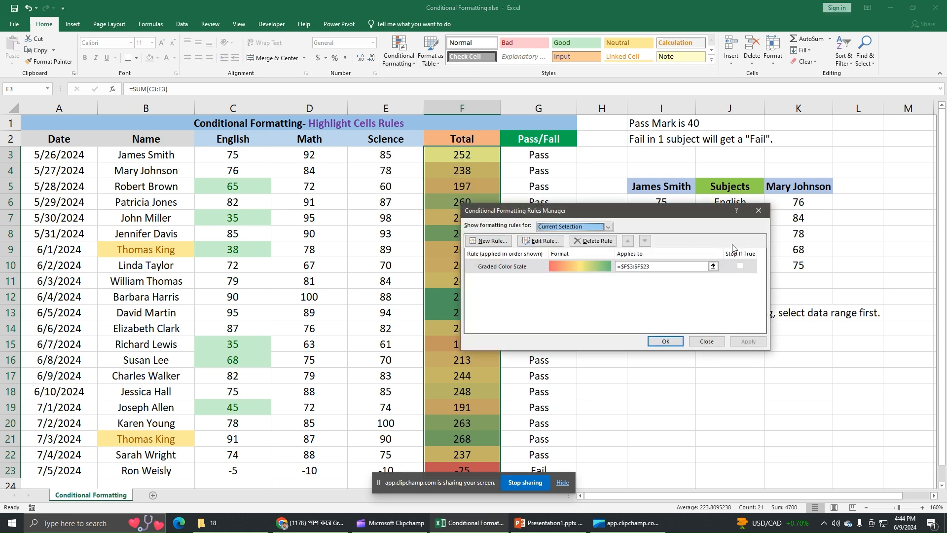
click(760, 211)
click(700, 364)
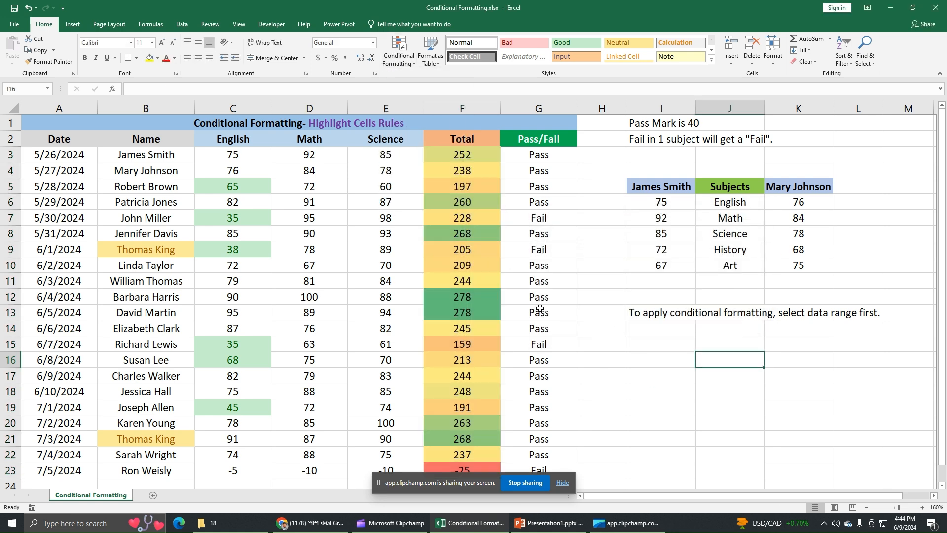